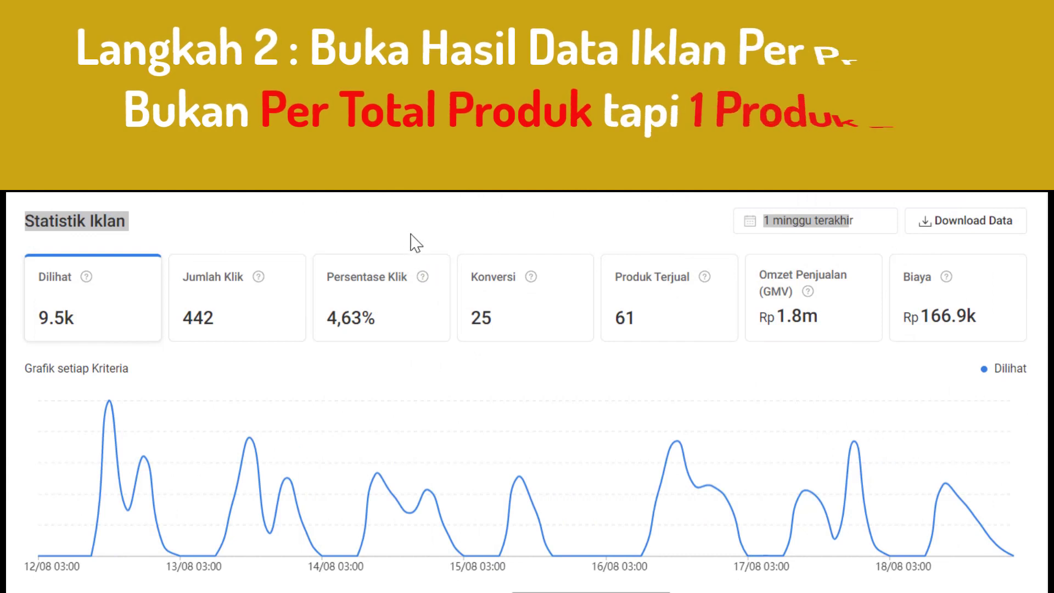
# - Set the Statistik Iklan period to the last week (1 minggu terakhir)
pyautogui.click(411, 235)
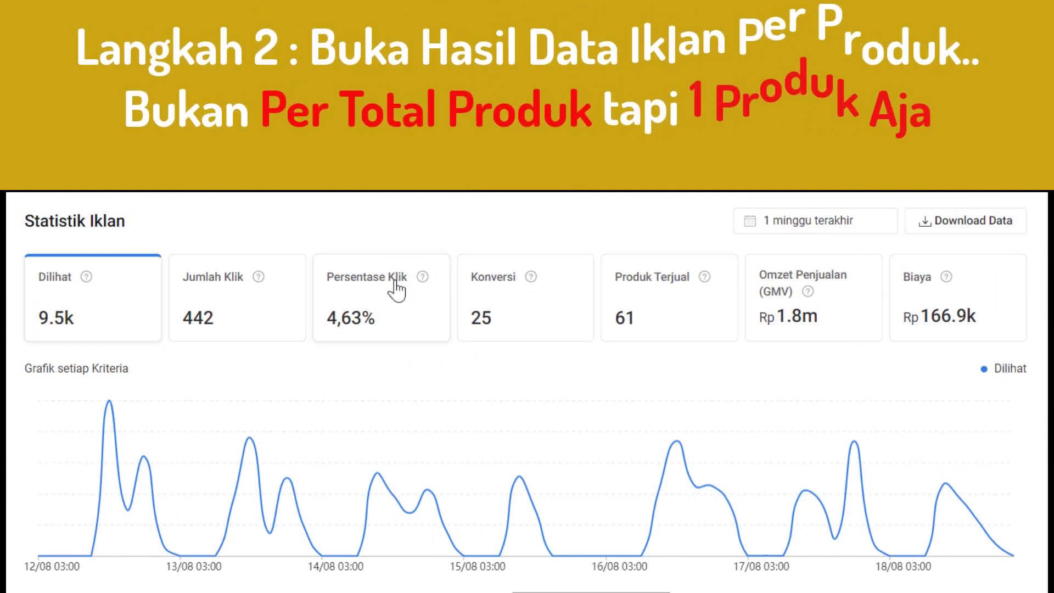
pyautogui.click(818, 236)
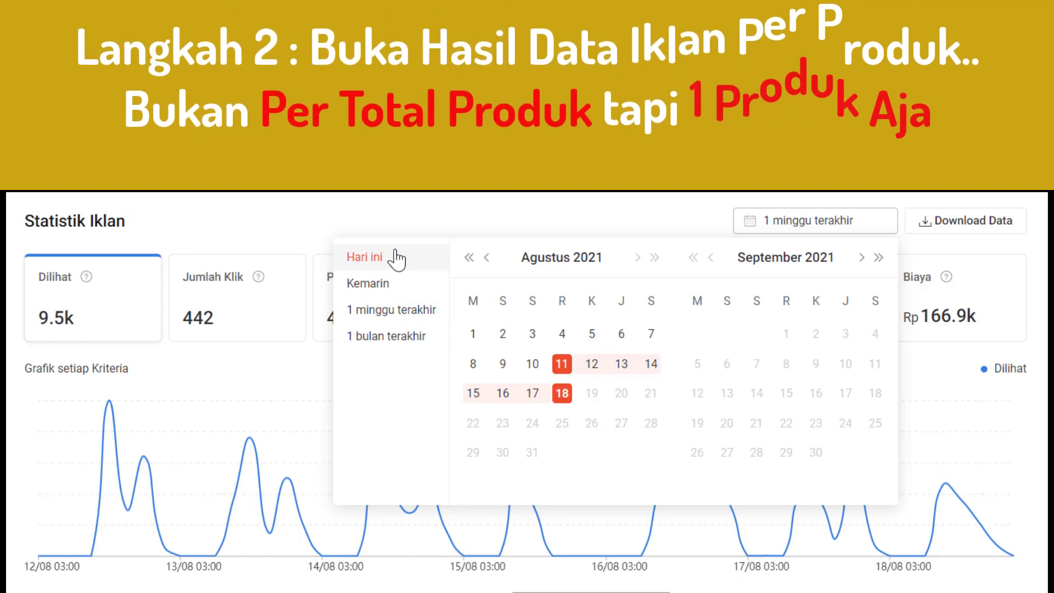
pyautogui.click(396, 310)
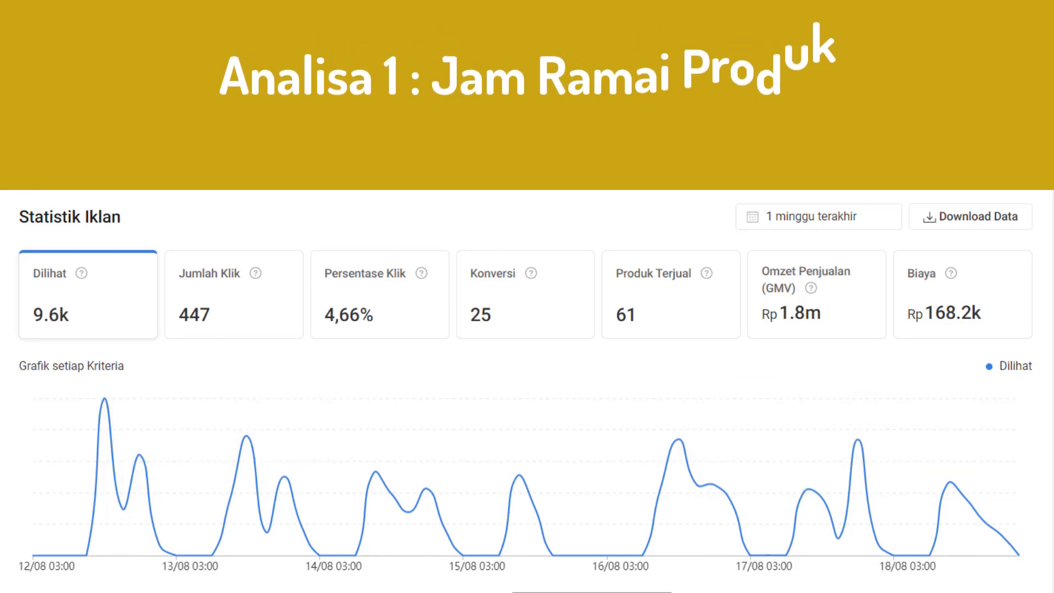
# - Inspect the highest peaks of the Dilihat curve on 12/08 and 17/08 to find the busiest viewing hours
pyautogui.press('super+alt+d')
pyautogui.press('Escape')
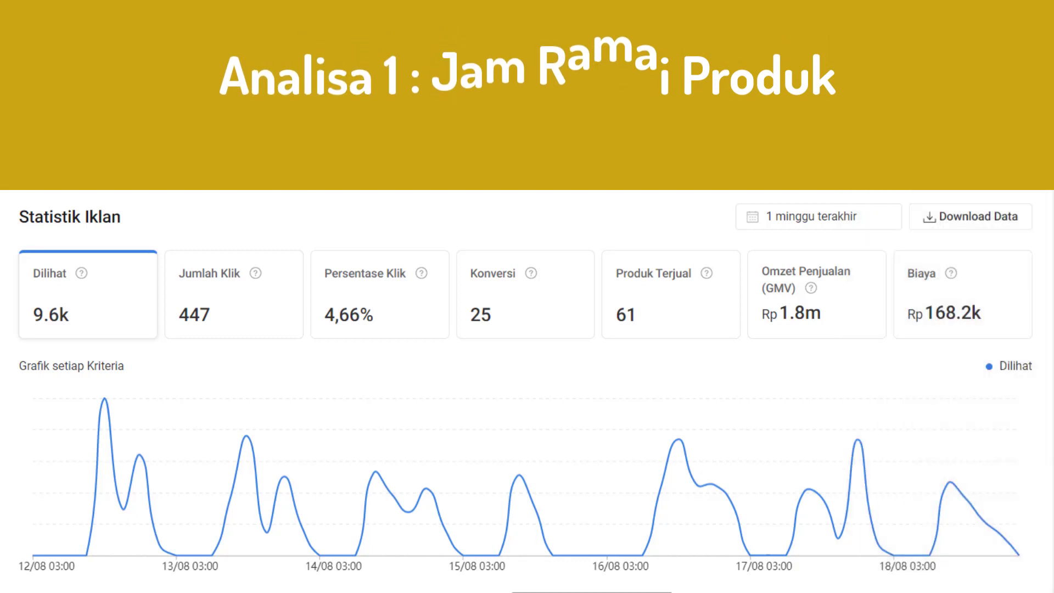
pyautogui.moveTo(103, 403)
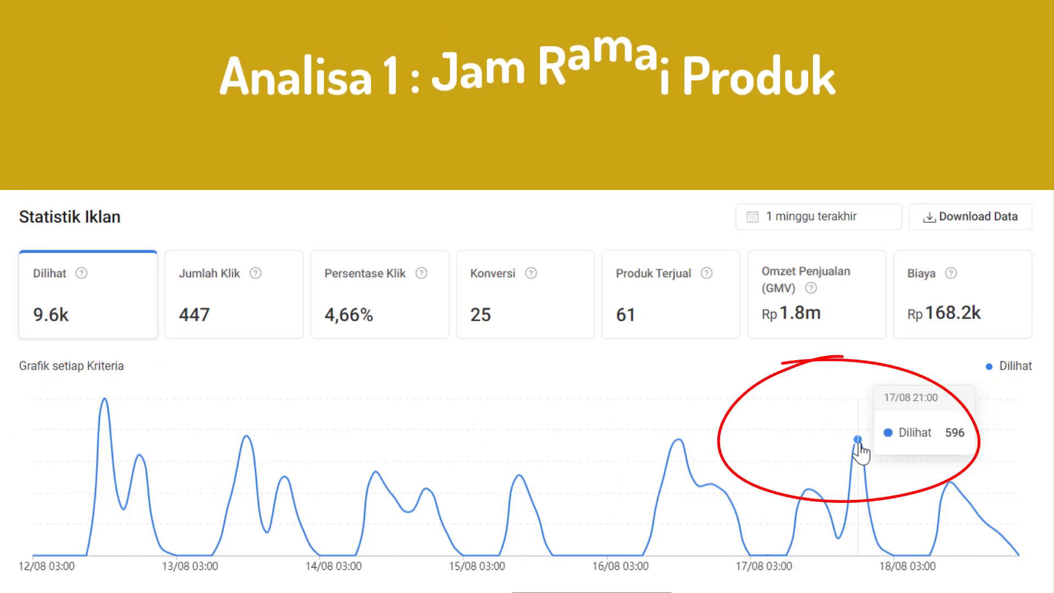
pyautogui.click(1053, 592)
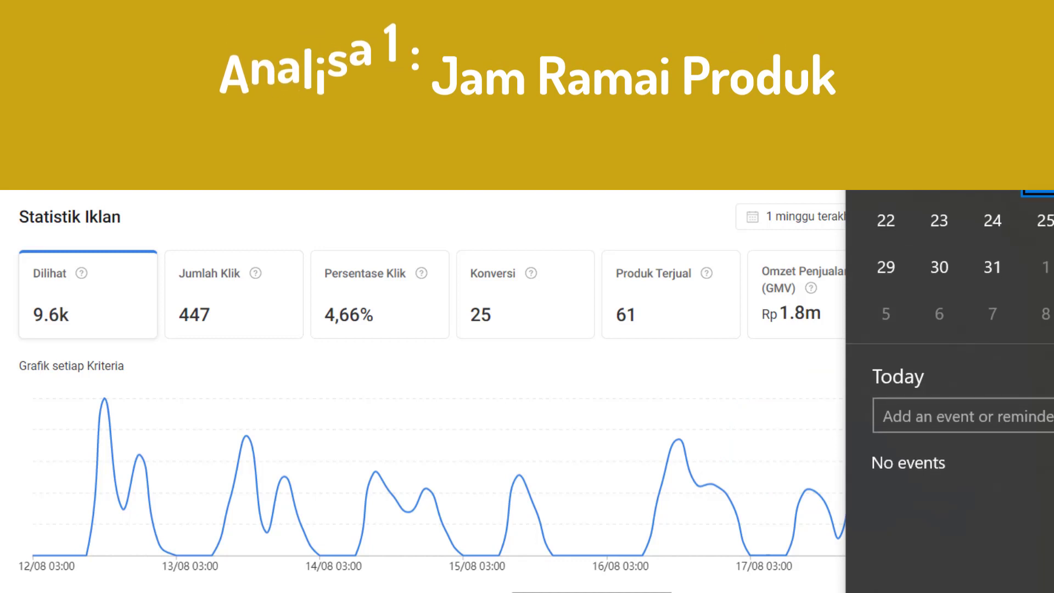
pyautogui.click(1053, 592)
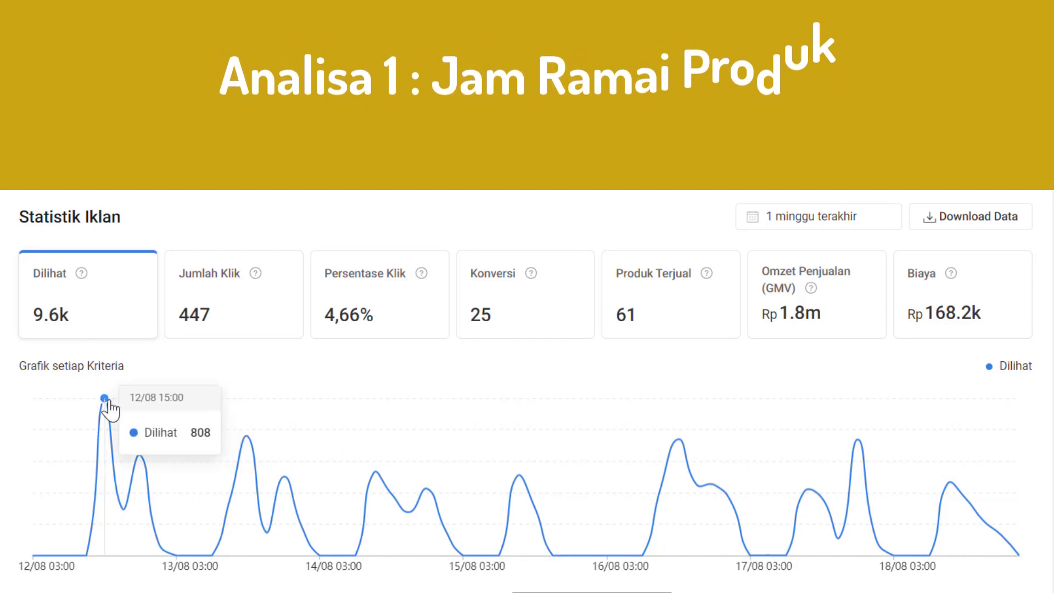
pyautogui.moveTo(858, 442)
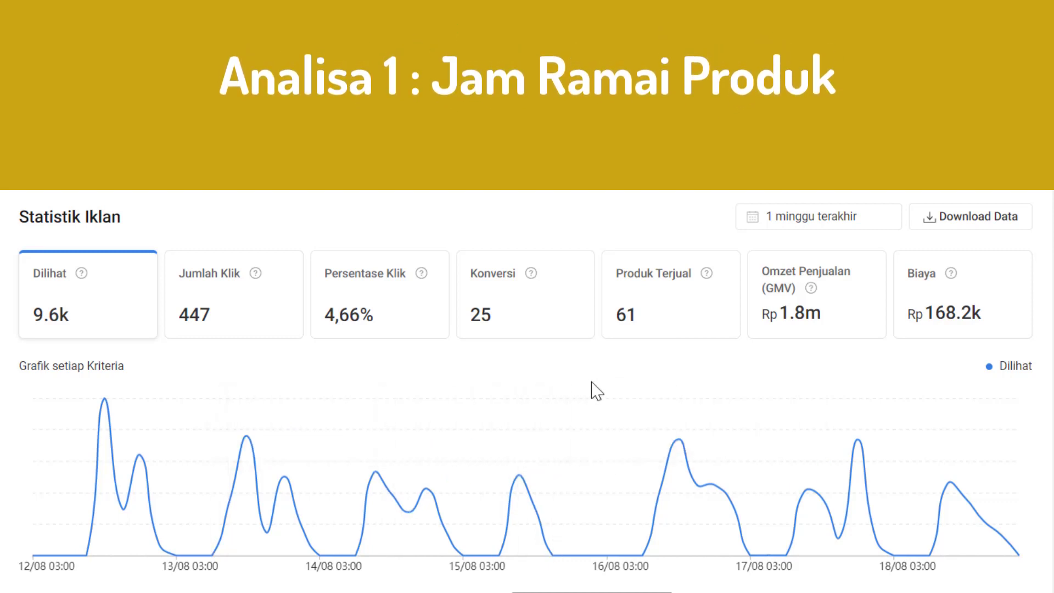
# - Plot Produk Terjual alongside Dilihat in the statistics chart and inspect its highest peak on 17/08
pyautogui.click(643, 318)
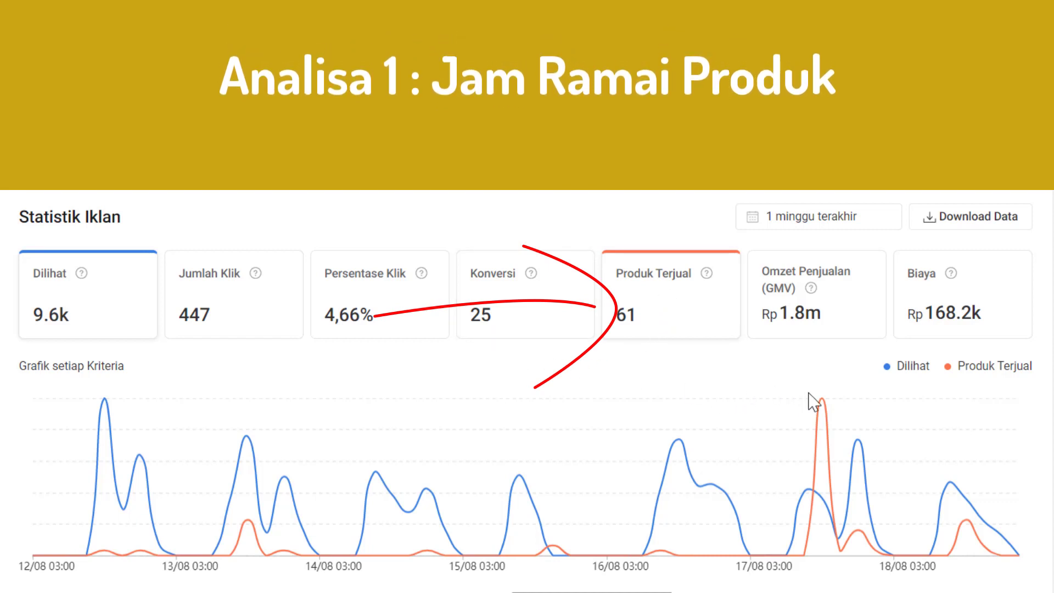
pyautogui.moveTo(822, 406)
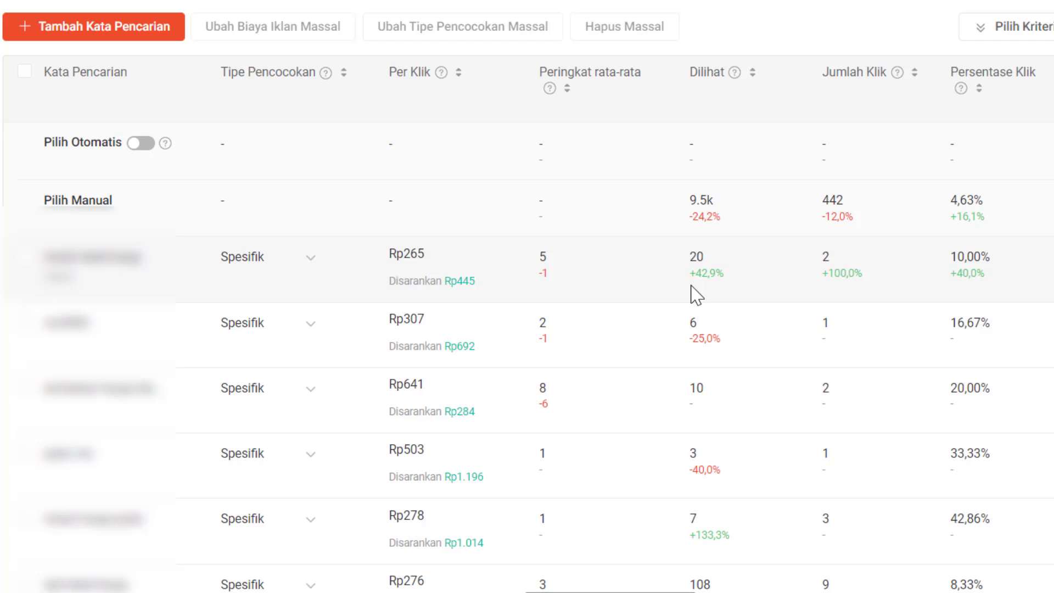
# - Sort the search keyword table by Produk Terjual in descending order
pyautogui.hscroll(6, 696, 295)
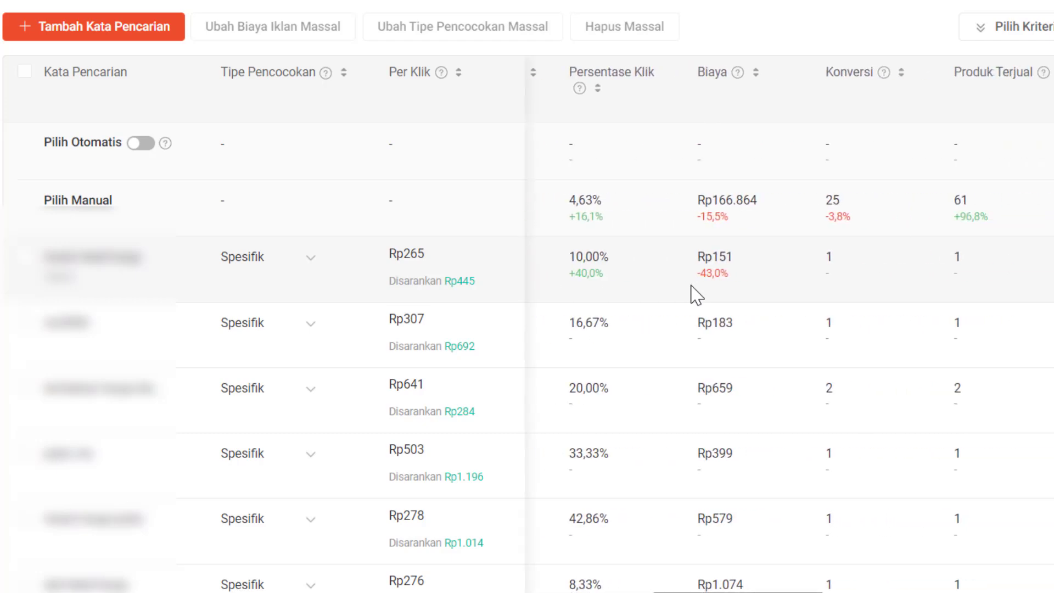
pyautogui.hscroll(4, 696, 295)
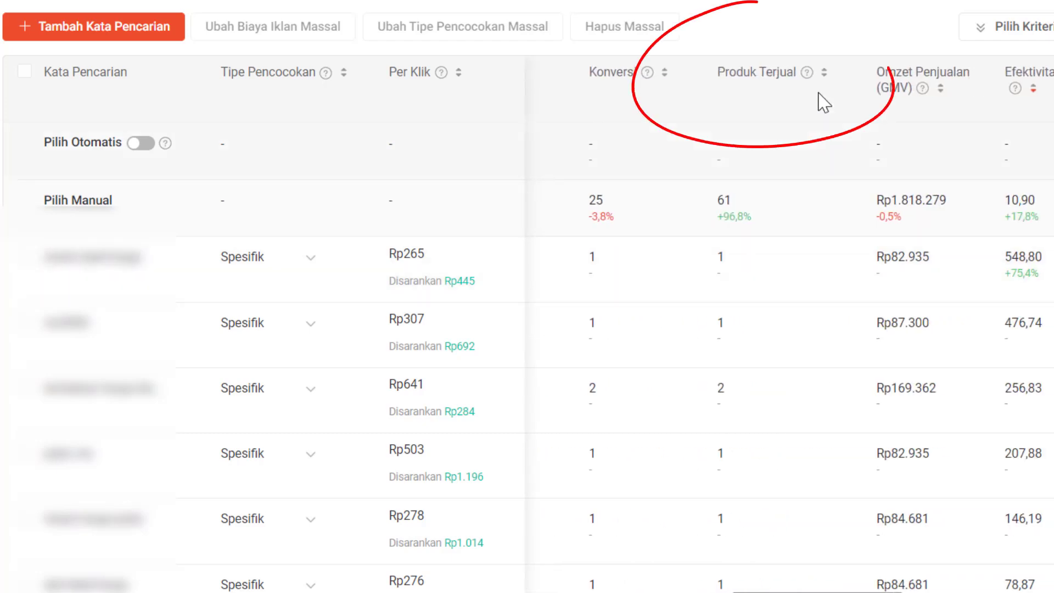
pyautogui.click(826, 77)
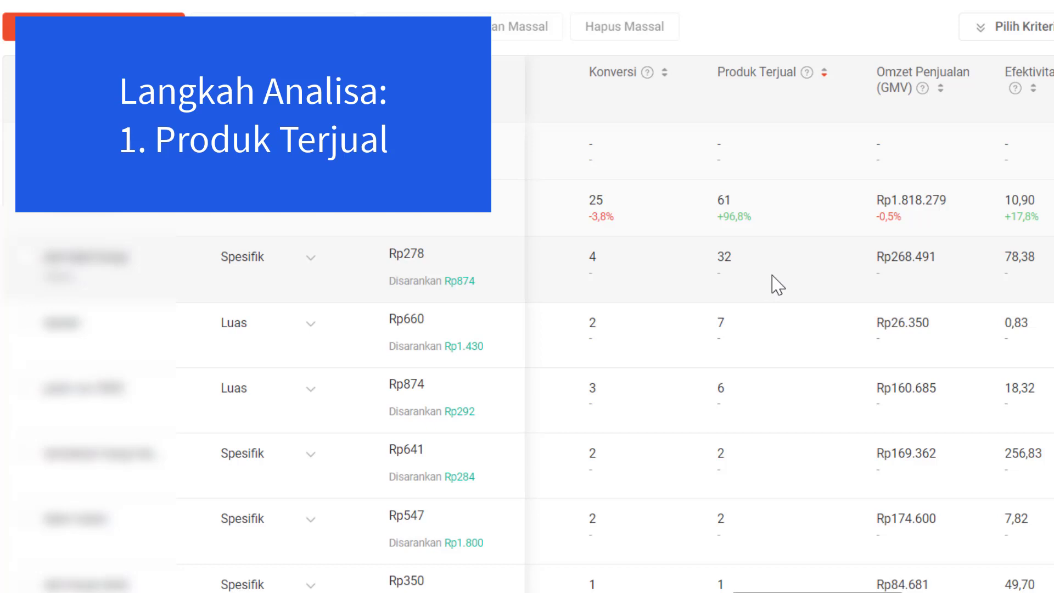
# - Review the leading keywords' products sold, GMV, ad effectiveness, CIR, conversion rate and cost per conversion
pyautogui.hscroll(2, 807, 275)
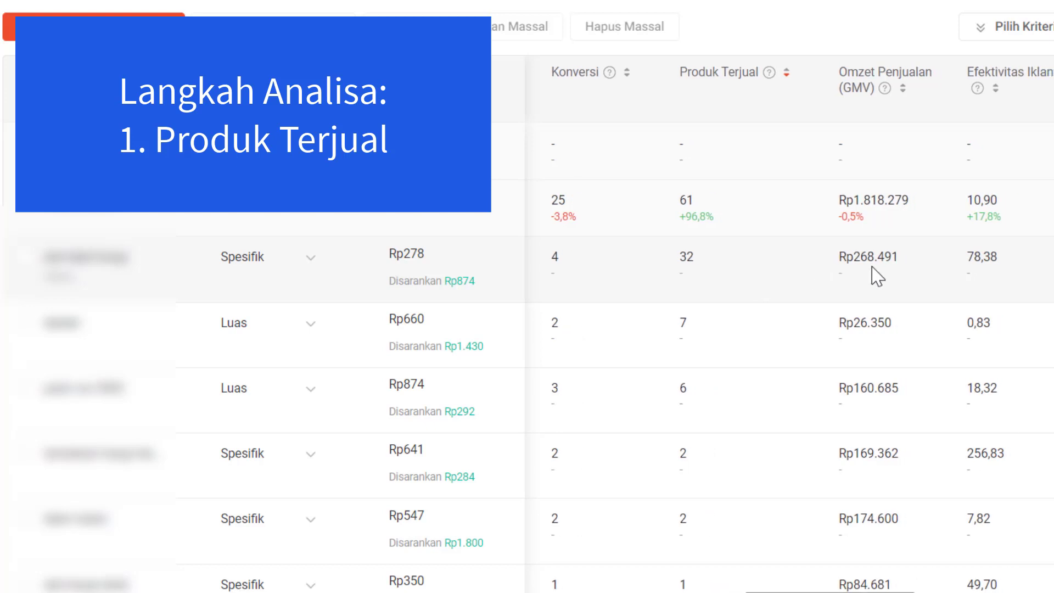
pyautogui.hscroll(10, 877, 276)
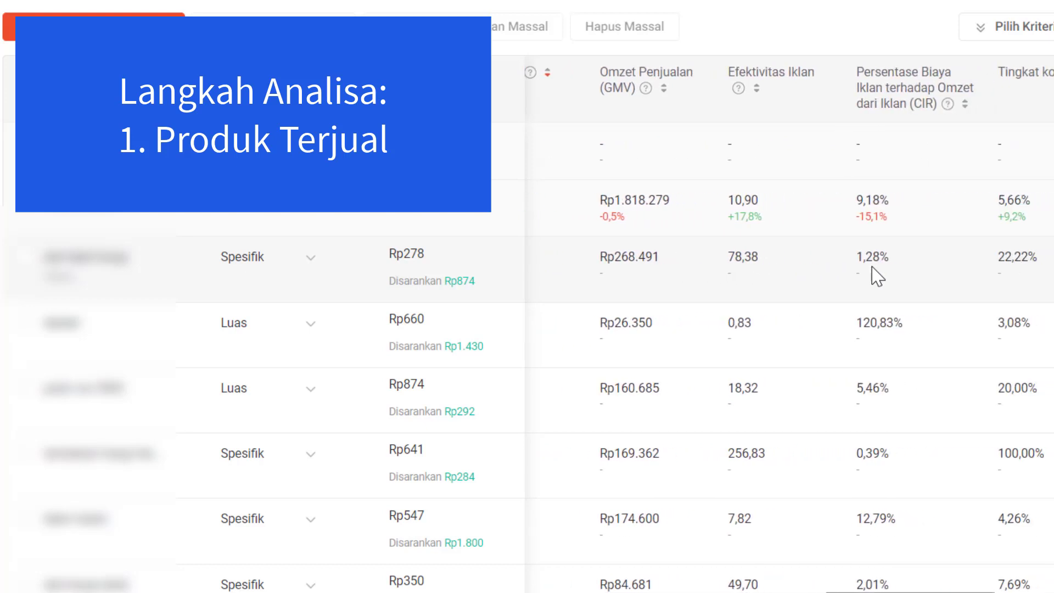
pyautogui.hscroll(10, 876, 277)
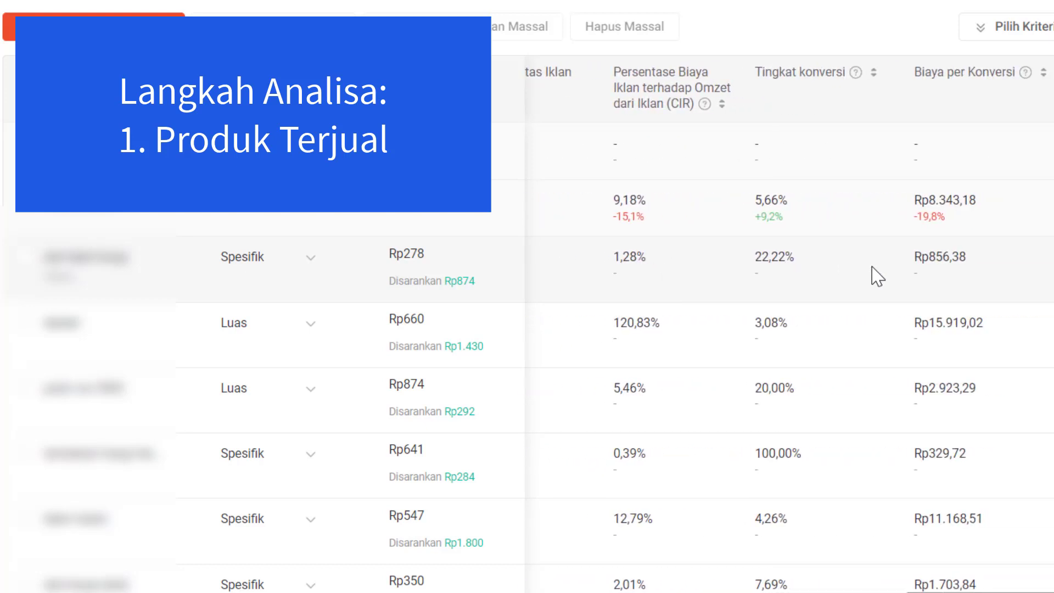
pyautogui.hscroll(-18, 877, 276)
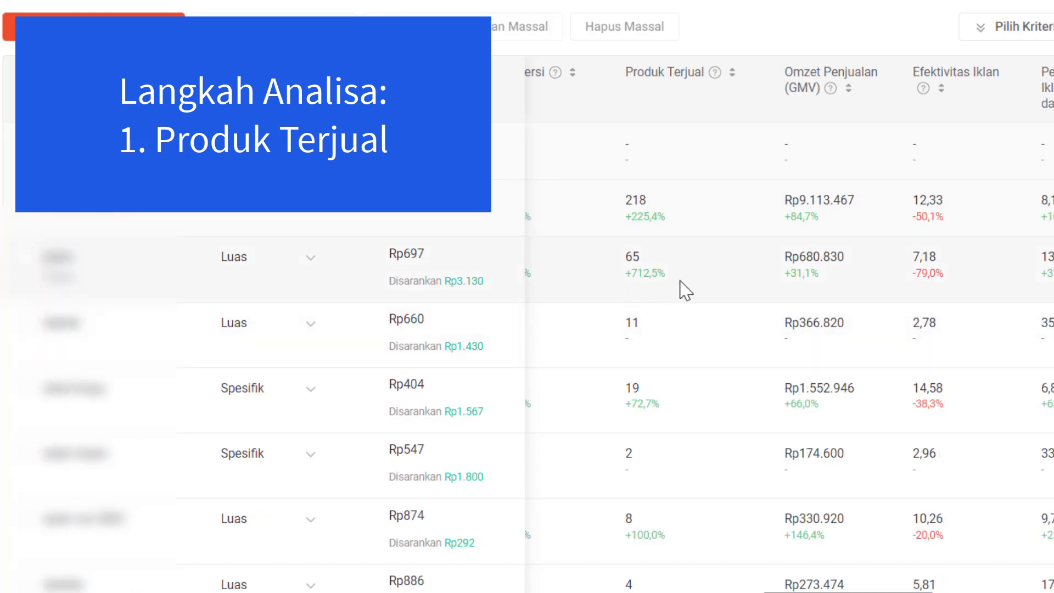
pyautogui.hscroll(-1, 685, 290)
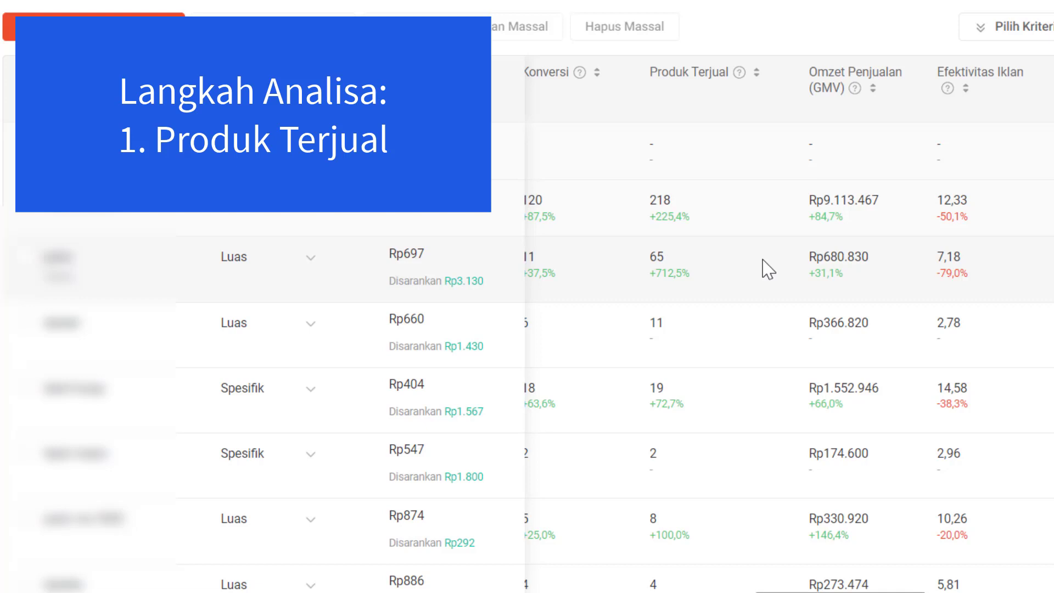
pyautogui.hscroll(5, 763, 260)
pyautogui.hscroll(1, 763, 260)
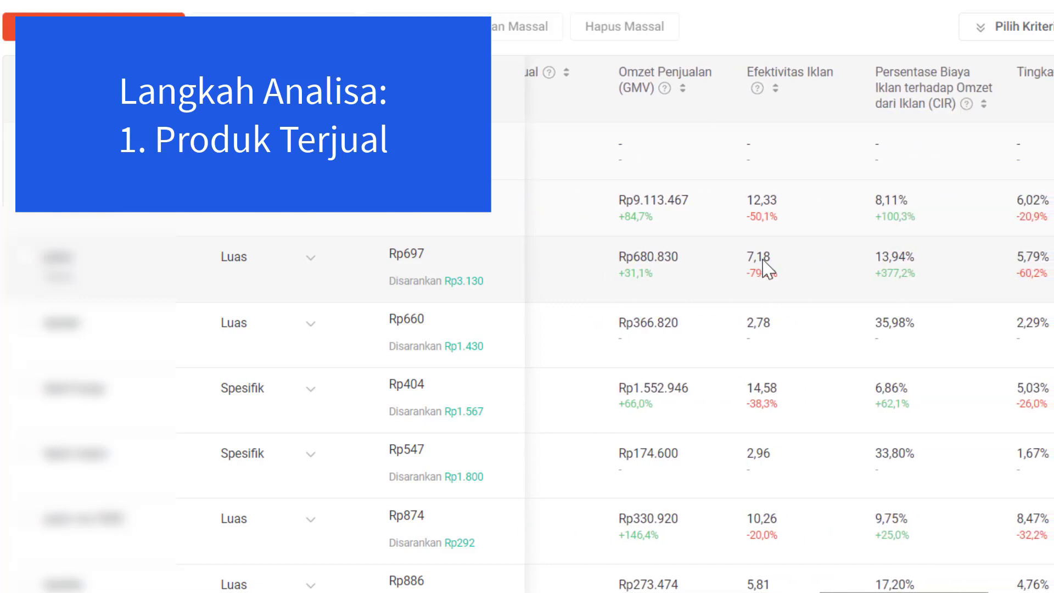
pyautogui.hscroll(6, 763, 260)
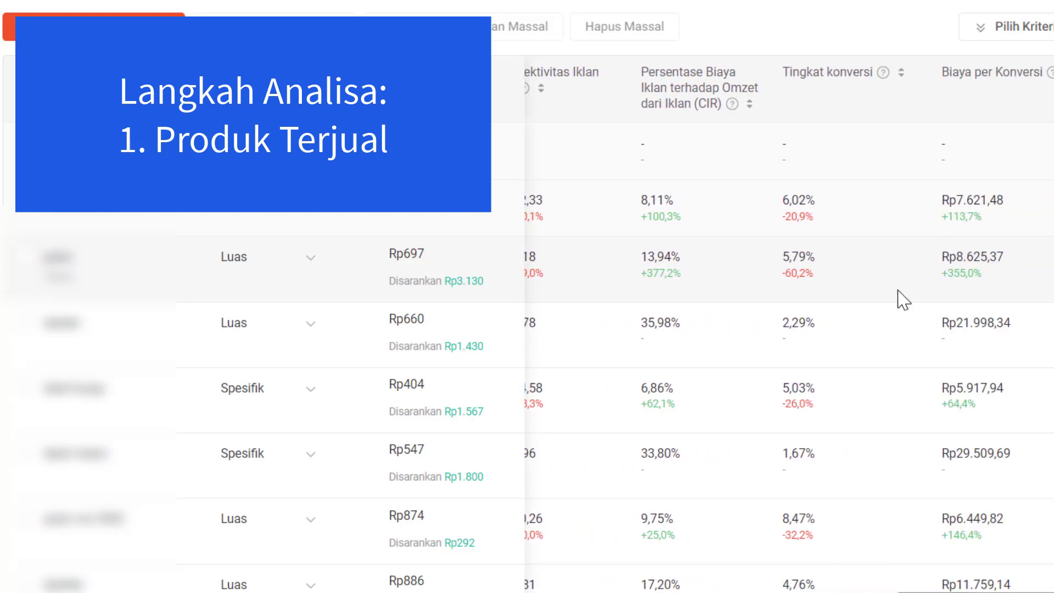
pyautogui.hscroll(1, 903, 299)
# - Compare each keyword's Biaya with its sales, and sort the table by Omzet Penjualan (GMV) in descending order
pyautogui.hscroll(-10, 903, 299)
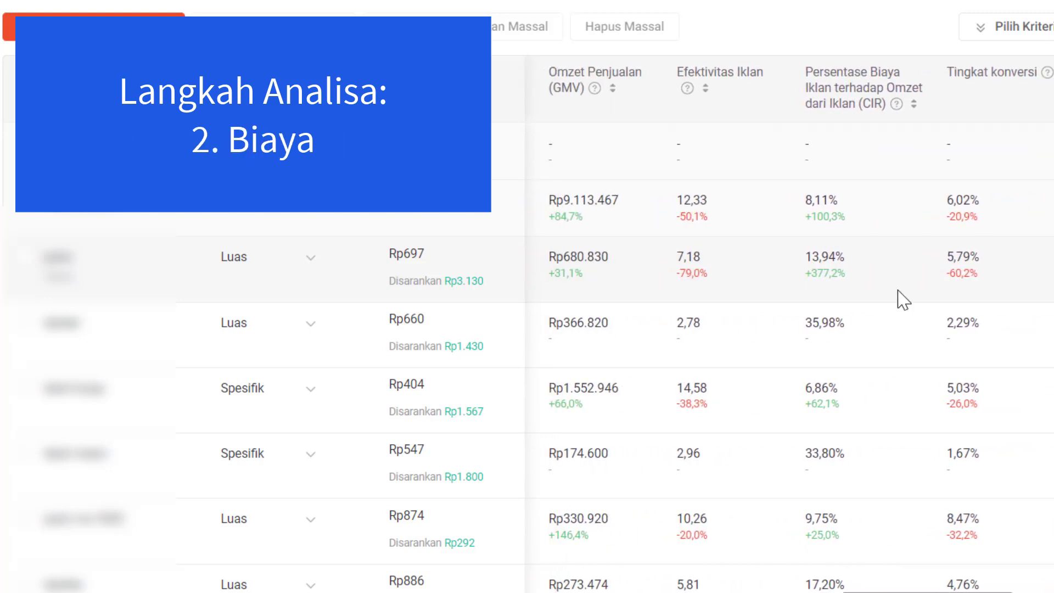
pyautogui.hscroll(-4, 903, 299)
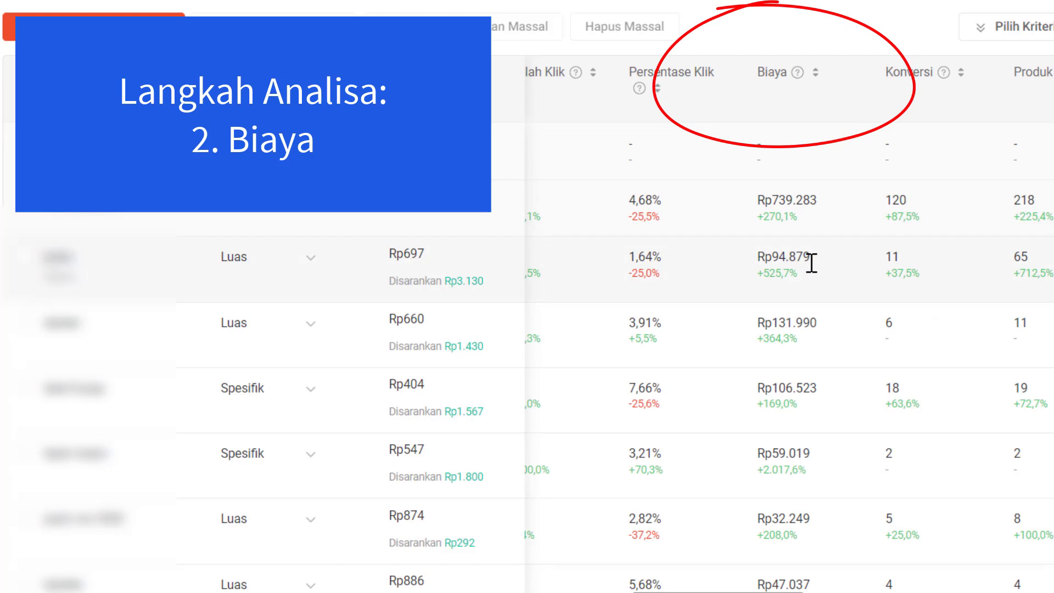
pyautogui.hscroll(4, 811, 263)
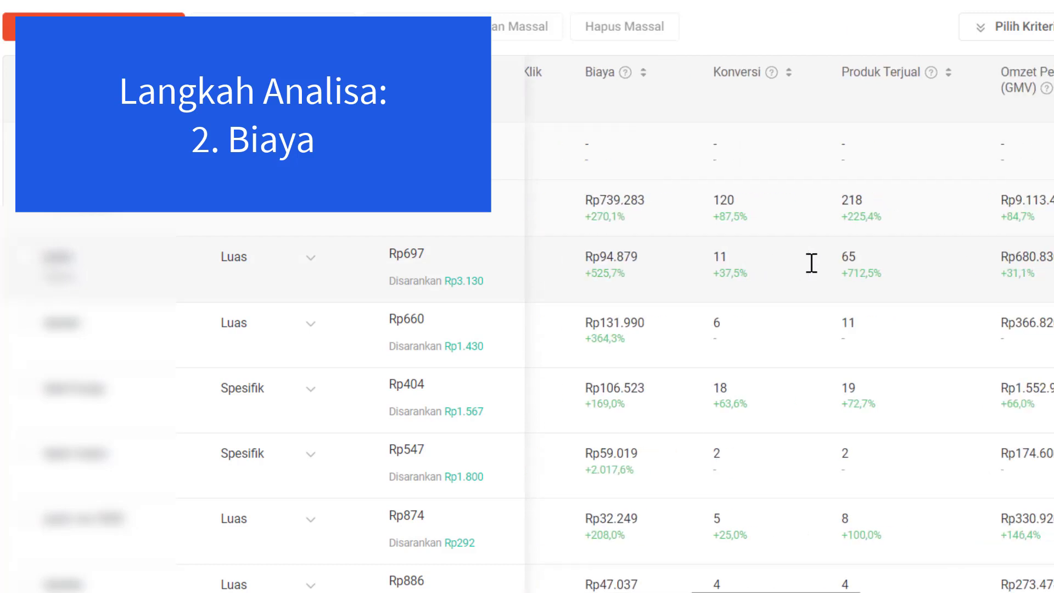
pyautogui.hscroll(1, 811, 262)
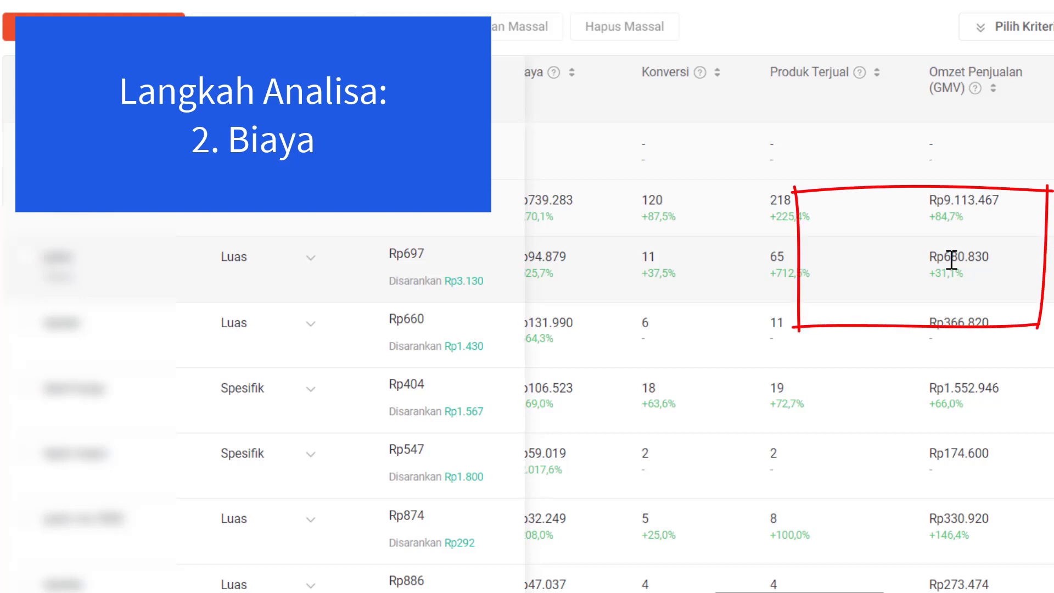
pyautogui.hscroll(1, 980, 284)
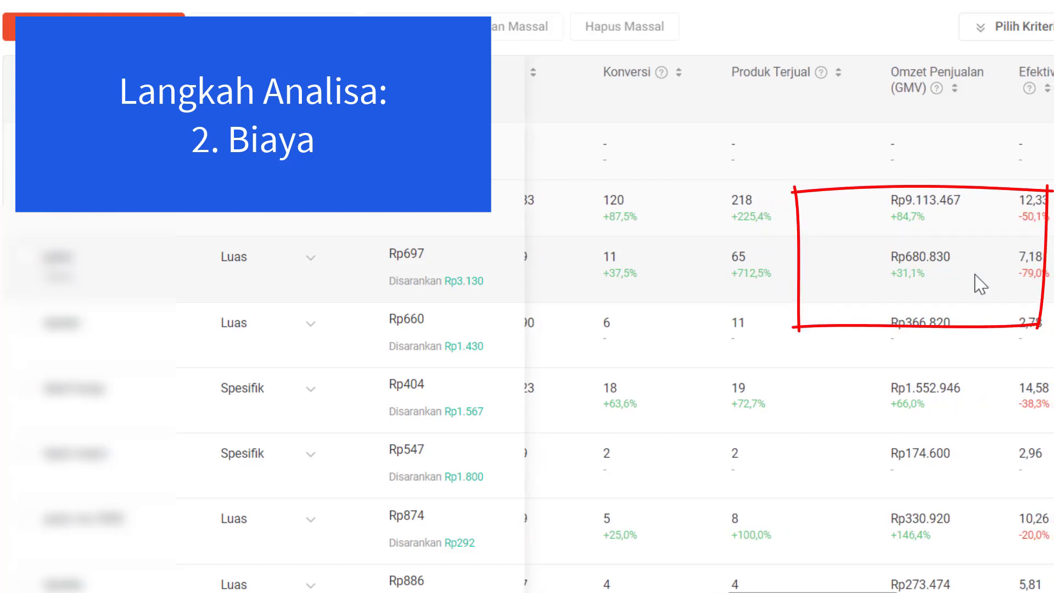
pyautogui.click(956, 89)
# - Examine the highest-GMV keywords' cost, conversions, products sold, views, clicks, click percentage and average rank
pyautogui.hscroll(-3, 923, 271)
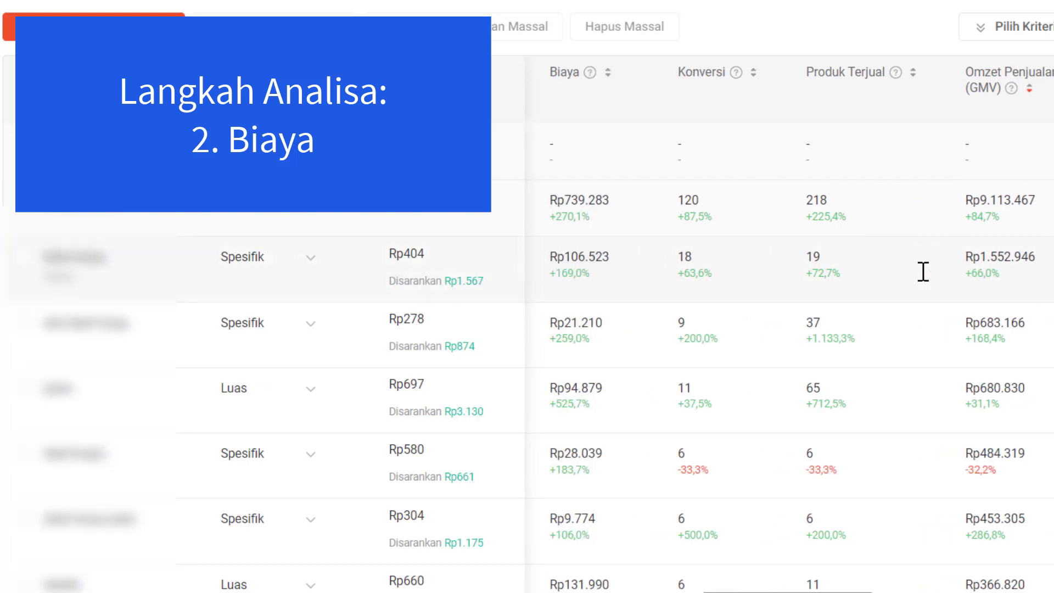
pyautogui.hscroll(-3, 924, 271)
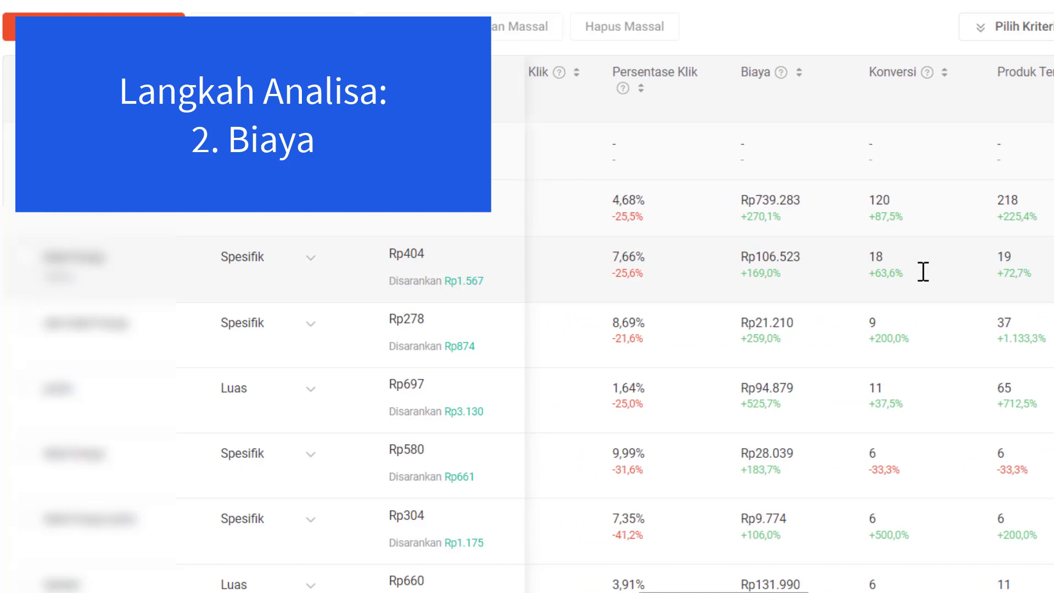
pyautogui.hscroll(2, 924, 272)
pyautogui.hscroll(1, 805, 275)
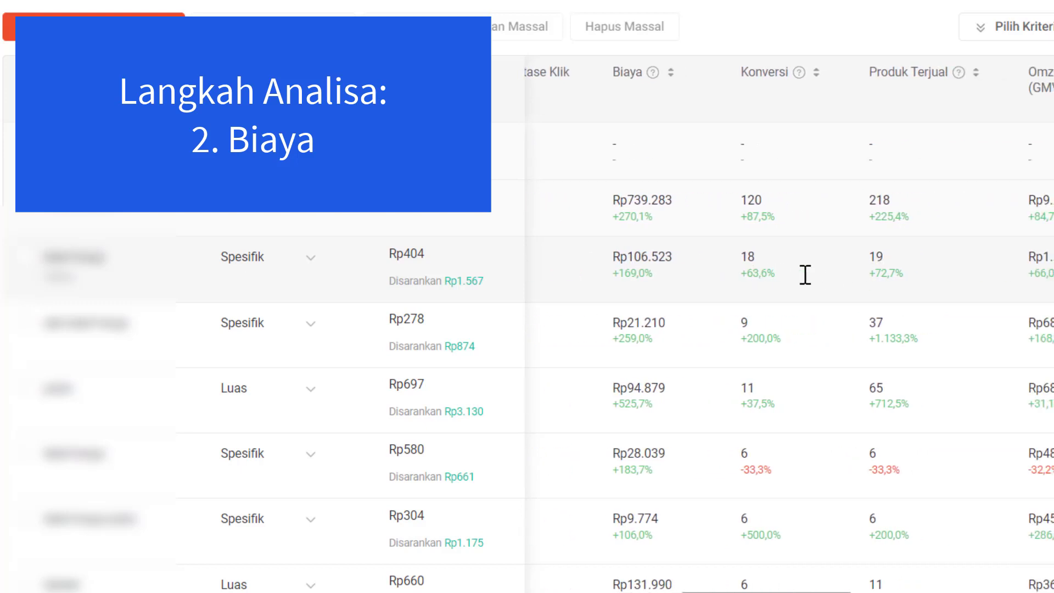
pyautogui.hscroll(-1, 909, 275)
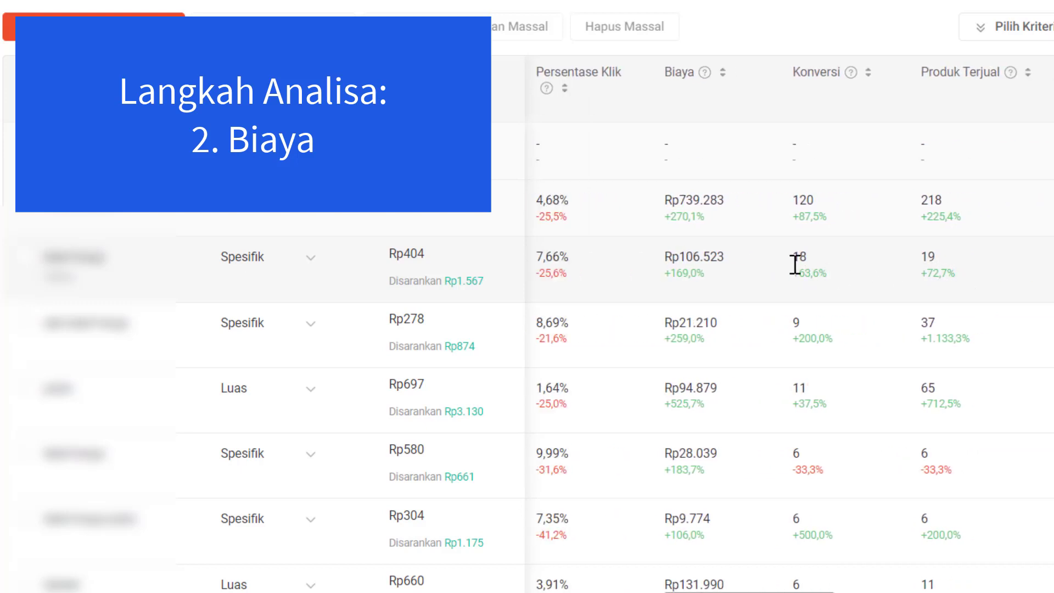
pyautogui.hscroll(3, 793, 264)
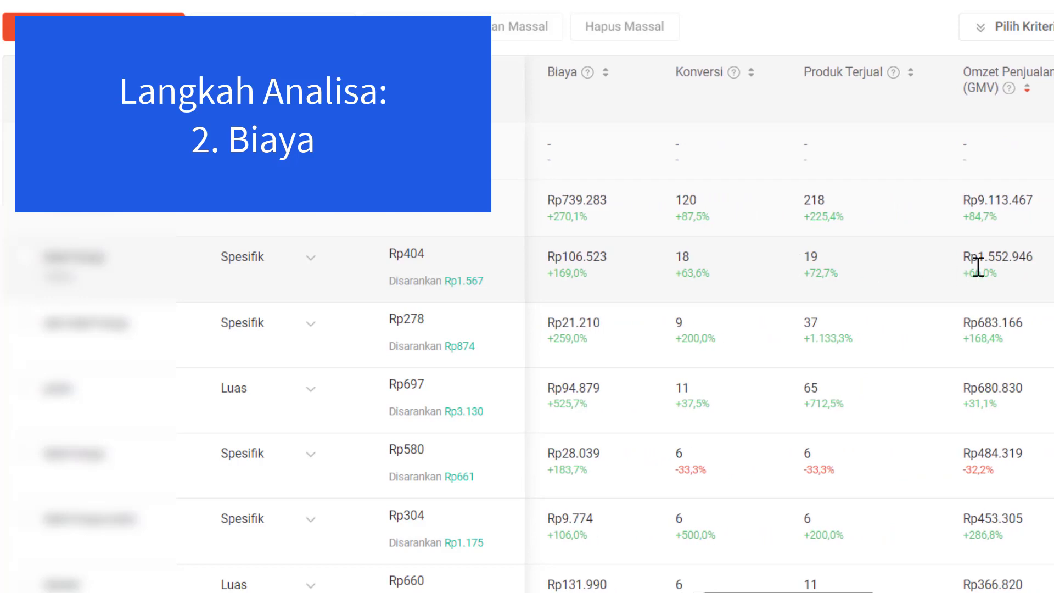
pyautogui.hscroll(-8, 977, 267)
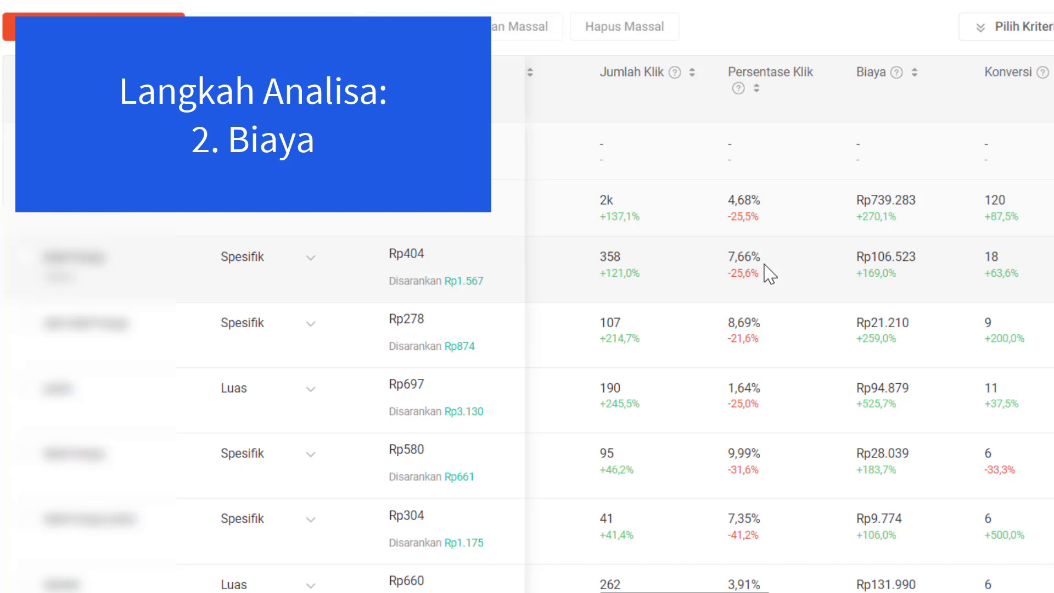
pyautogui.hscroll(-3, 723, 274)
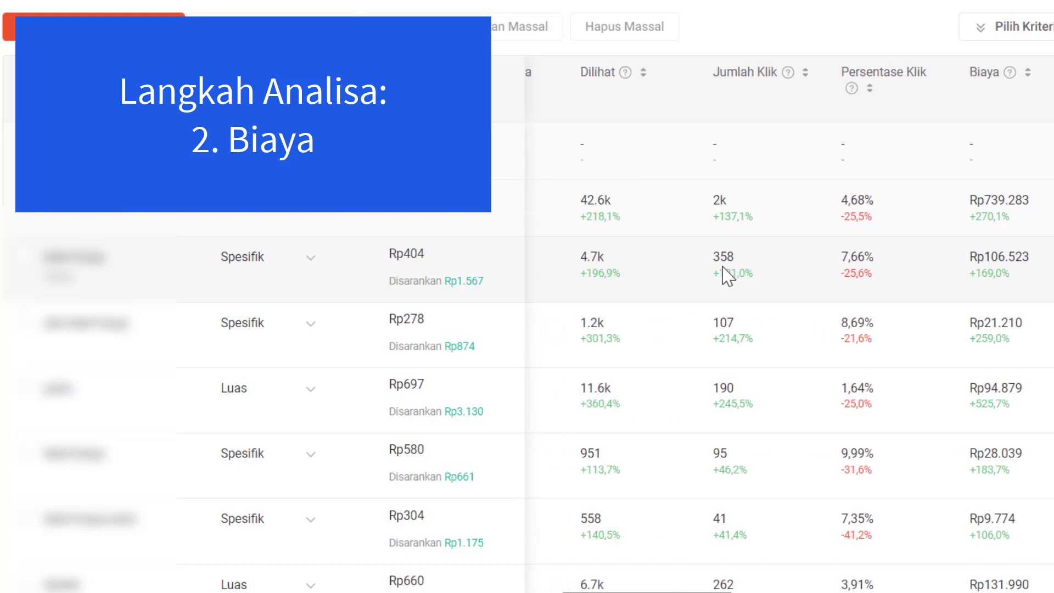
pyautogui.hscroll(-3, 727, 275)
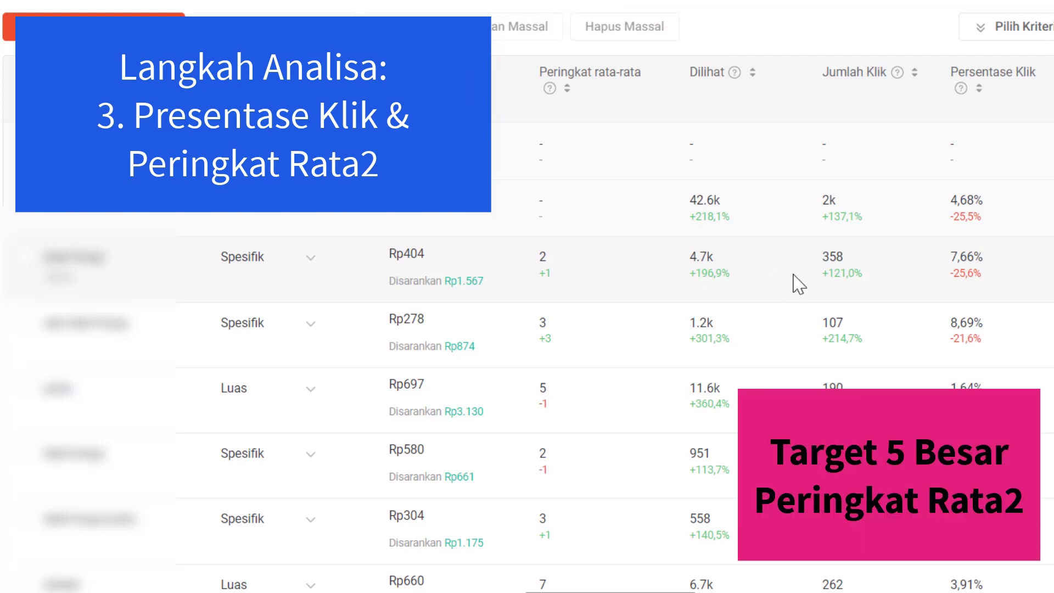
pyautogui.hscroll(2, 796, 284)
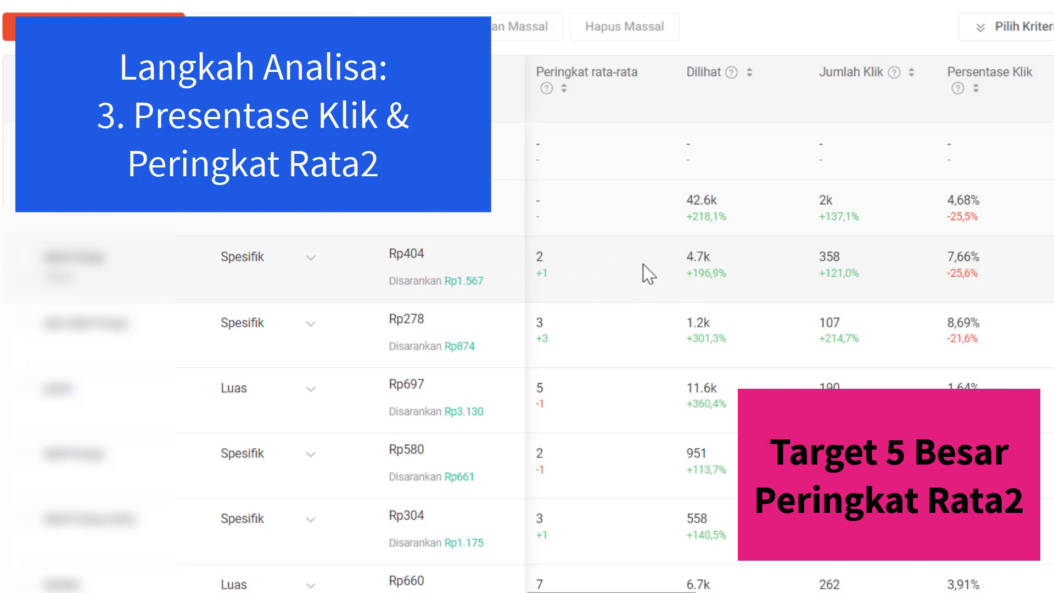
pyautogui.hscroll(10, 896, 295)
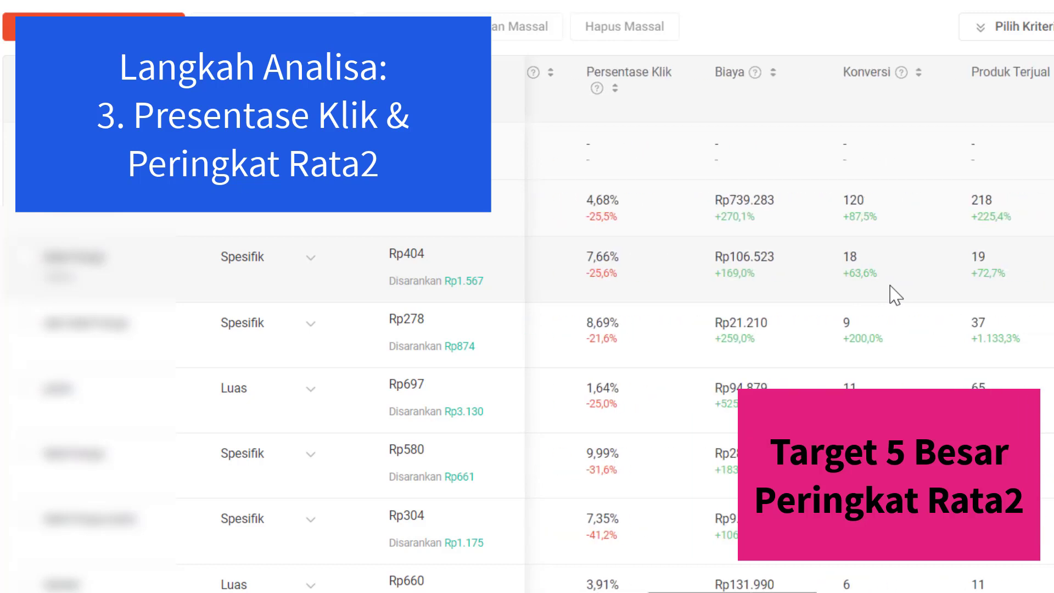
# - Compare the top keywords' conversions, products sold and GMV with their ad effectiveness, CIR, conversion rate and cost per conversion
pyautogui.hscroll(4, 896, 295)
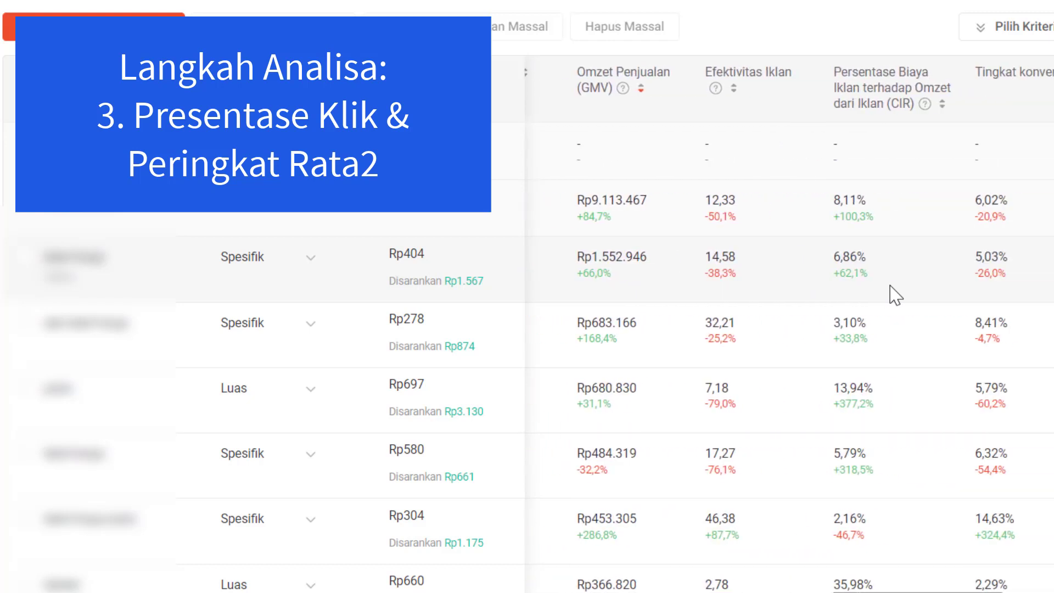
pyautogui.hscroll(3, 895, 295)
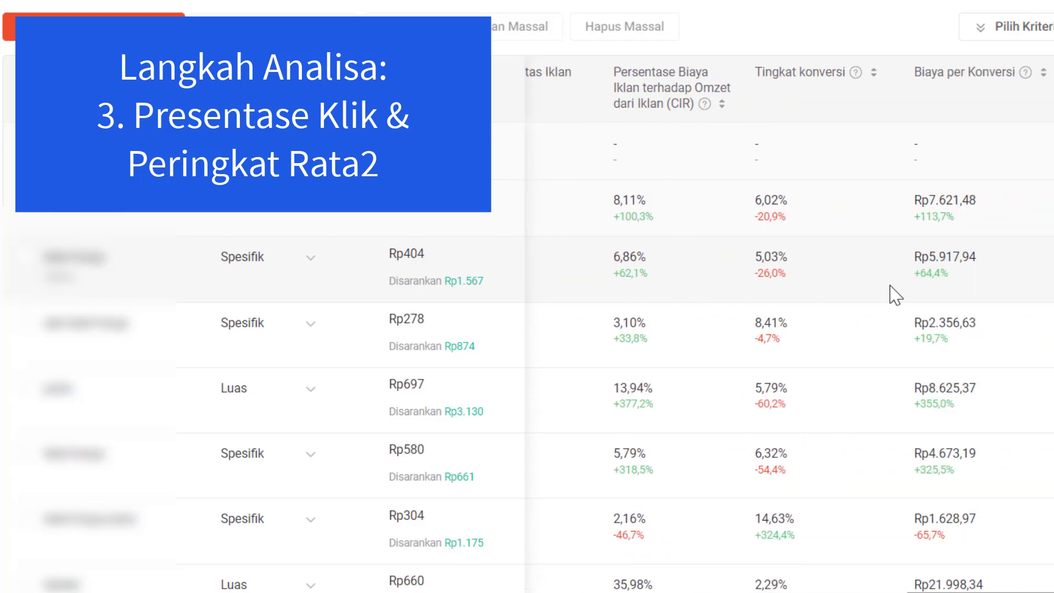
pyautogui.hscroll(-10, 896, 295)
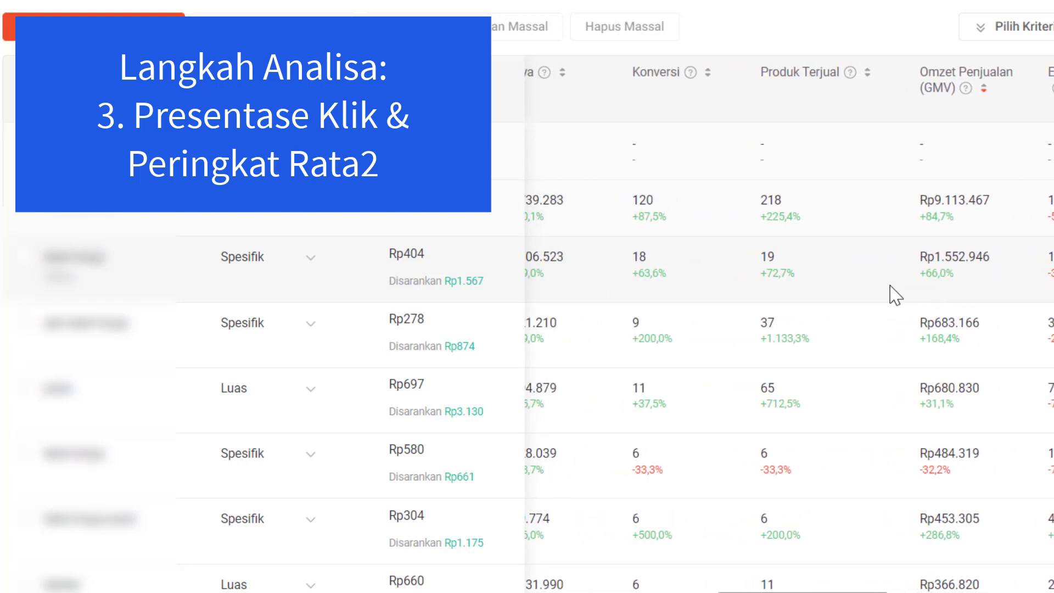
pyautogui.hscroll(3, 896, 295)
pyautogui.hscroll(3, 896, 295)
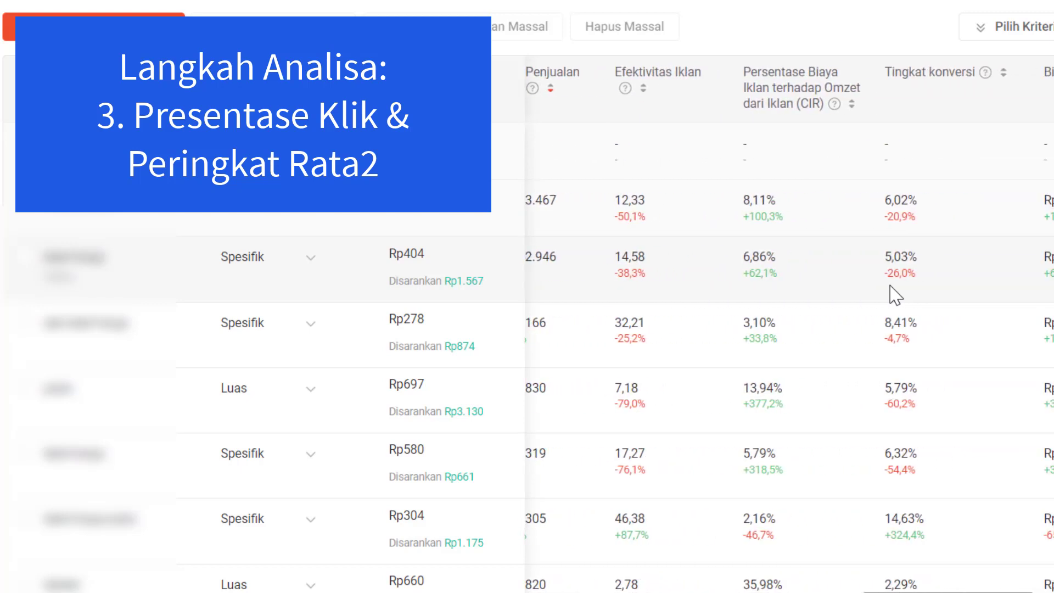
pyautogui.hscroll(-5, 896, 295)
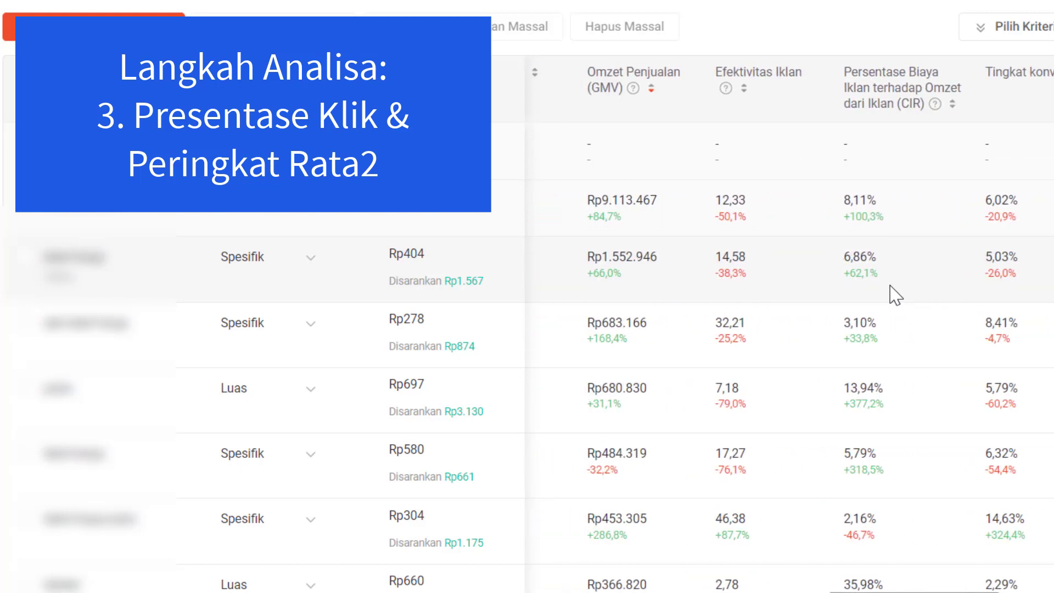
# - Clear the keyword table's sorting and reapply a descending sort by Omzet Penjualan (GMV)
pyautogui.click(686, 89)
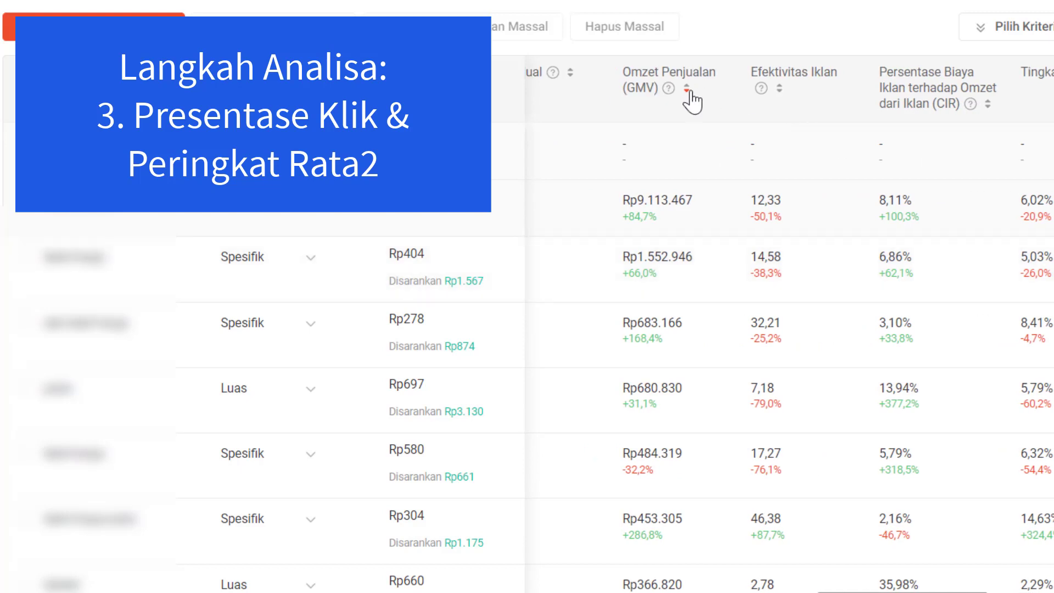
pyautogui.click(686, 90)
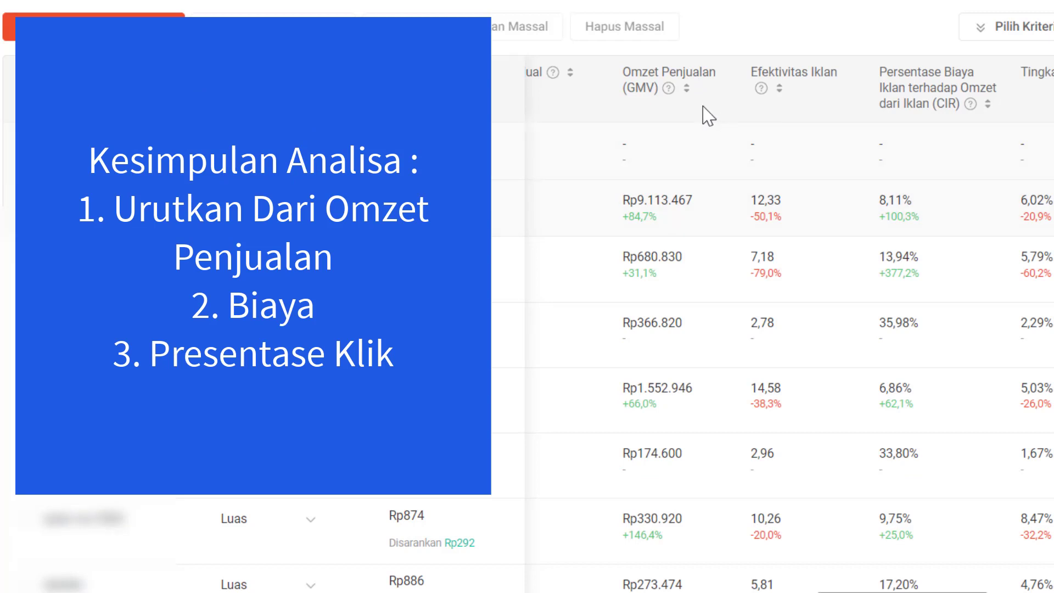
pyautogui.click(686, 89)
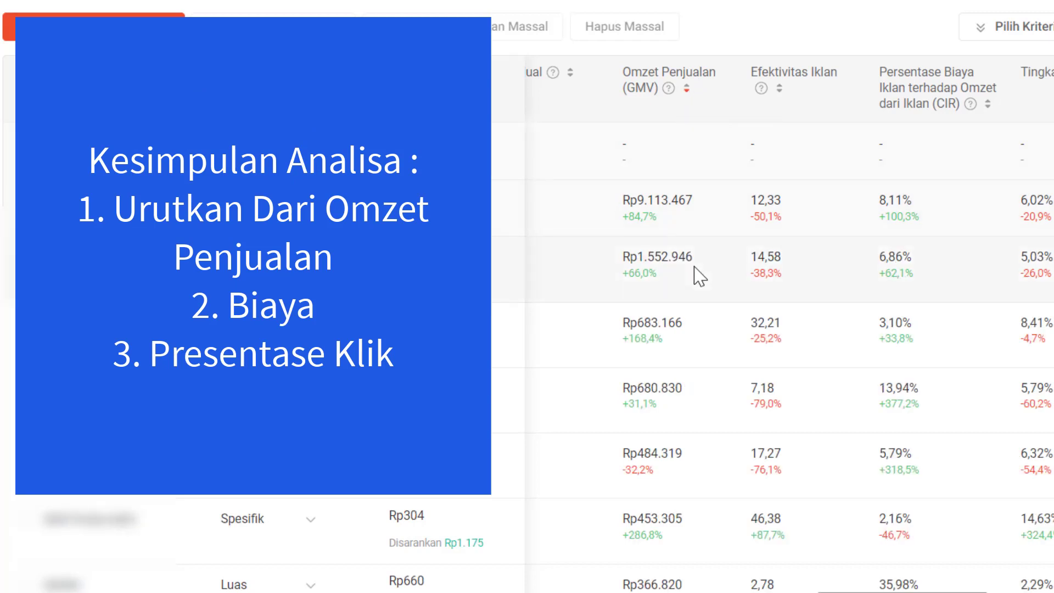
pyautogui.hscroll(-3, 700, 277)
pyautogui.hscroll(4, 700, 277)
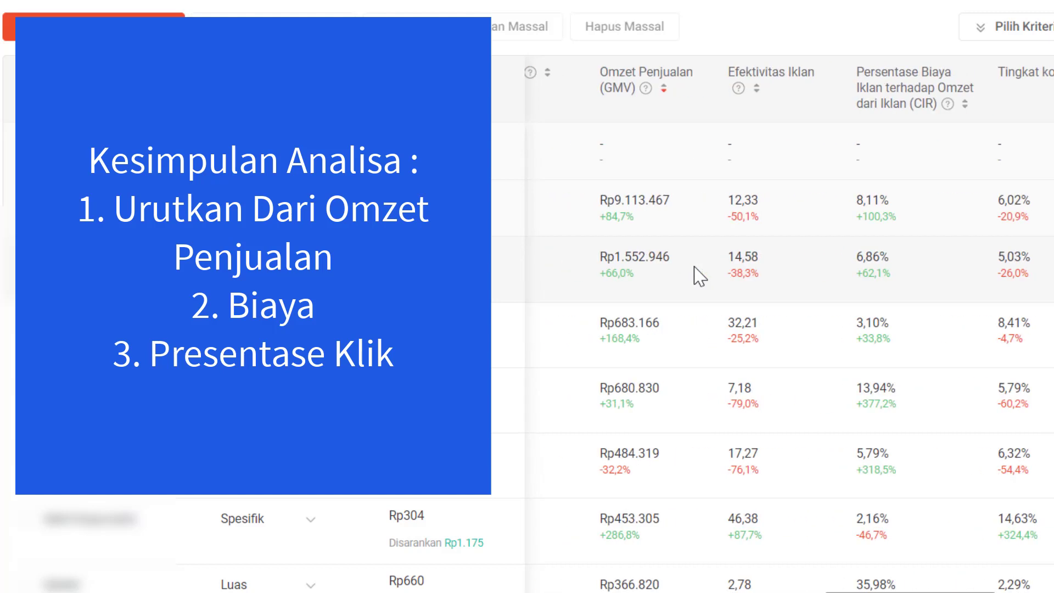